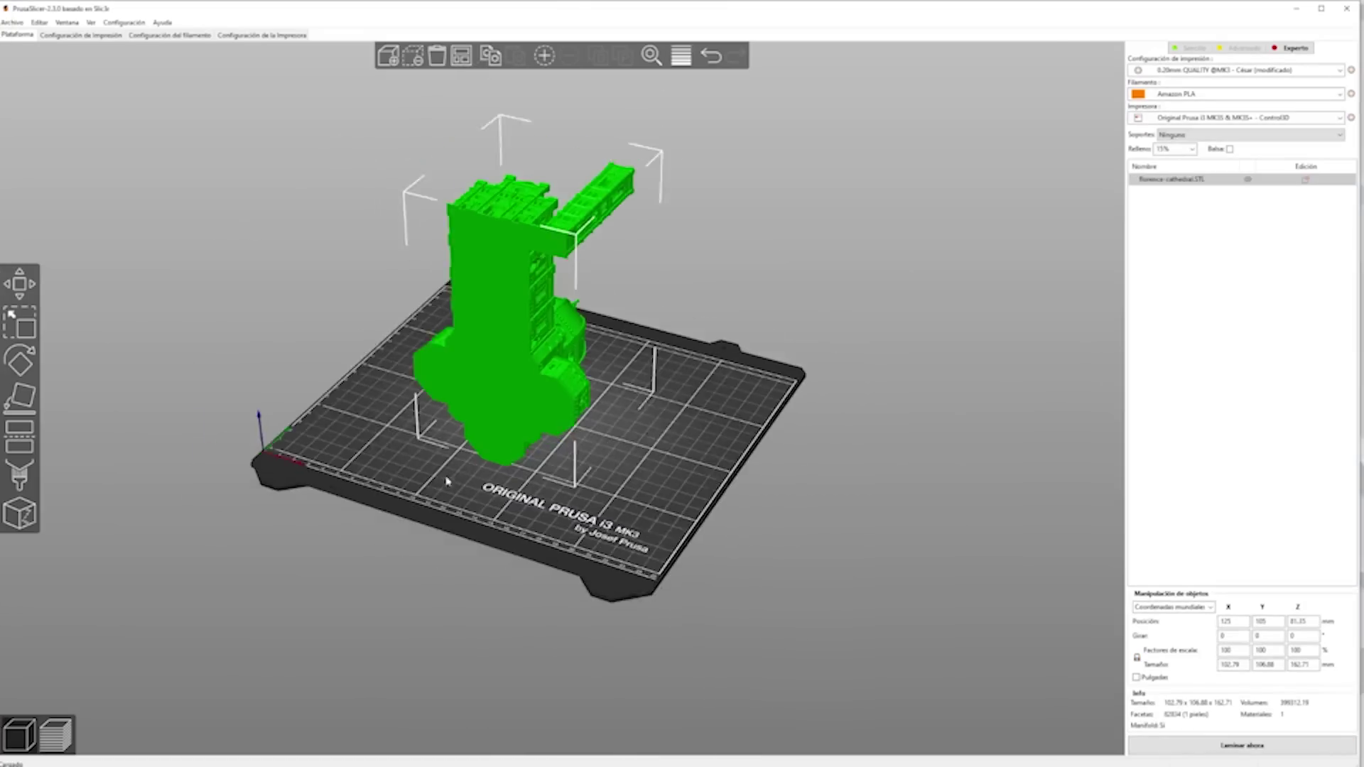
Tip the Florence cathedral model about 91° so it lies flat on the bed.
left_click_drag(497, 455, 573, 453)
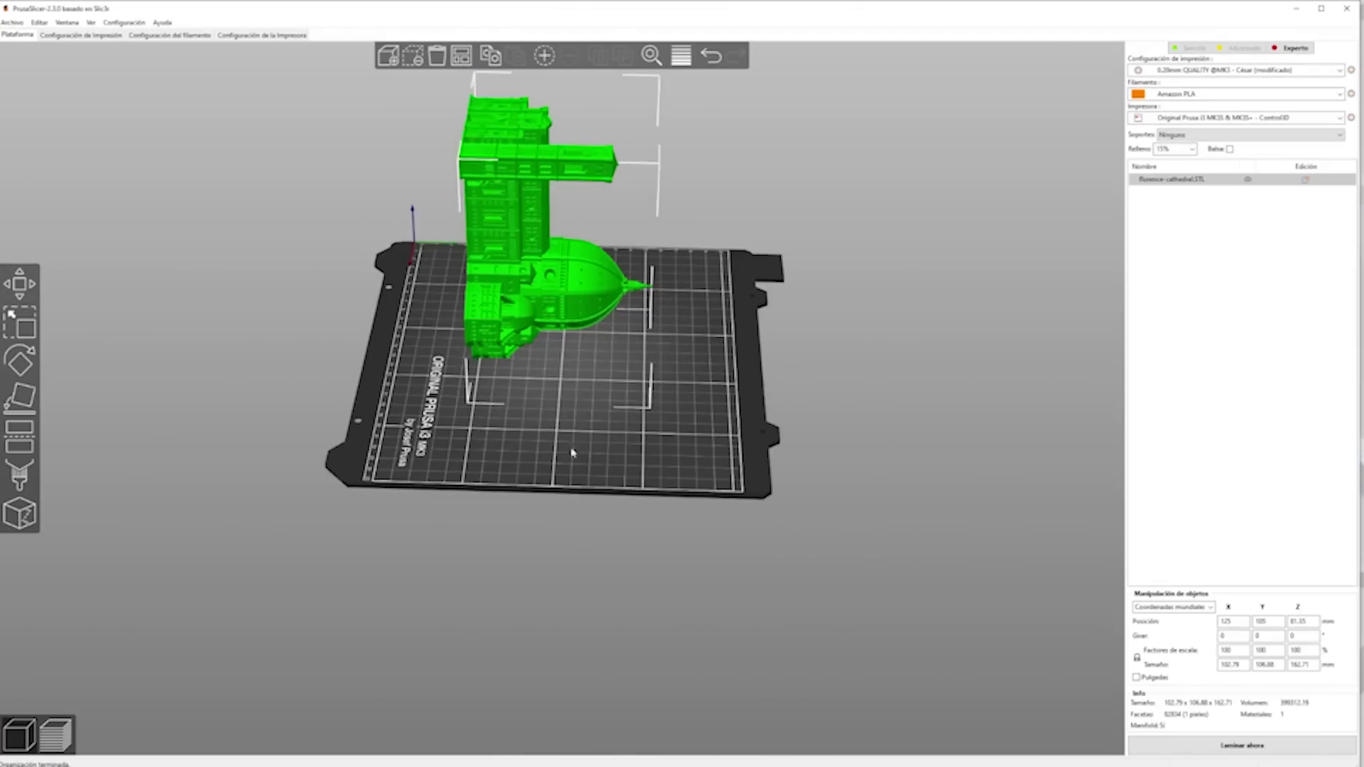
key("r")
left_click_drag(572, 398, 571, 367)
Turn the cathedral about 90° around its vertical axis, then bring up the print settings.
left_click_drag(92, 443, 455, 426)
key("s")
key("r")
left_click_drag(568, 241, 391, 465)
left_click_drag(715, 487, 558, 442)
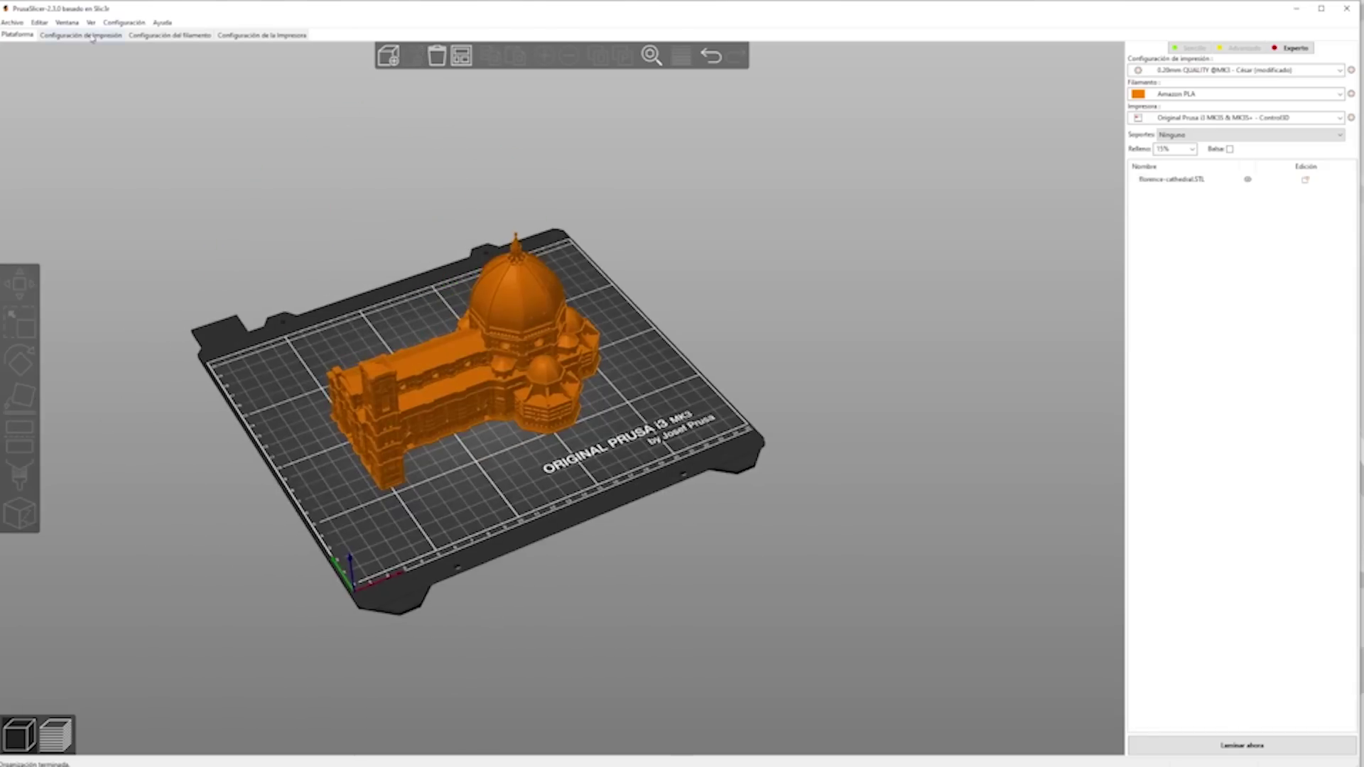
key("ctrl+2")
Review the support material, advanced extrusion width and multiple extruder print settings.
left_click(34, 97)
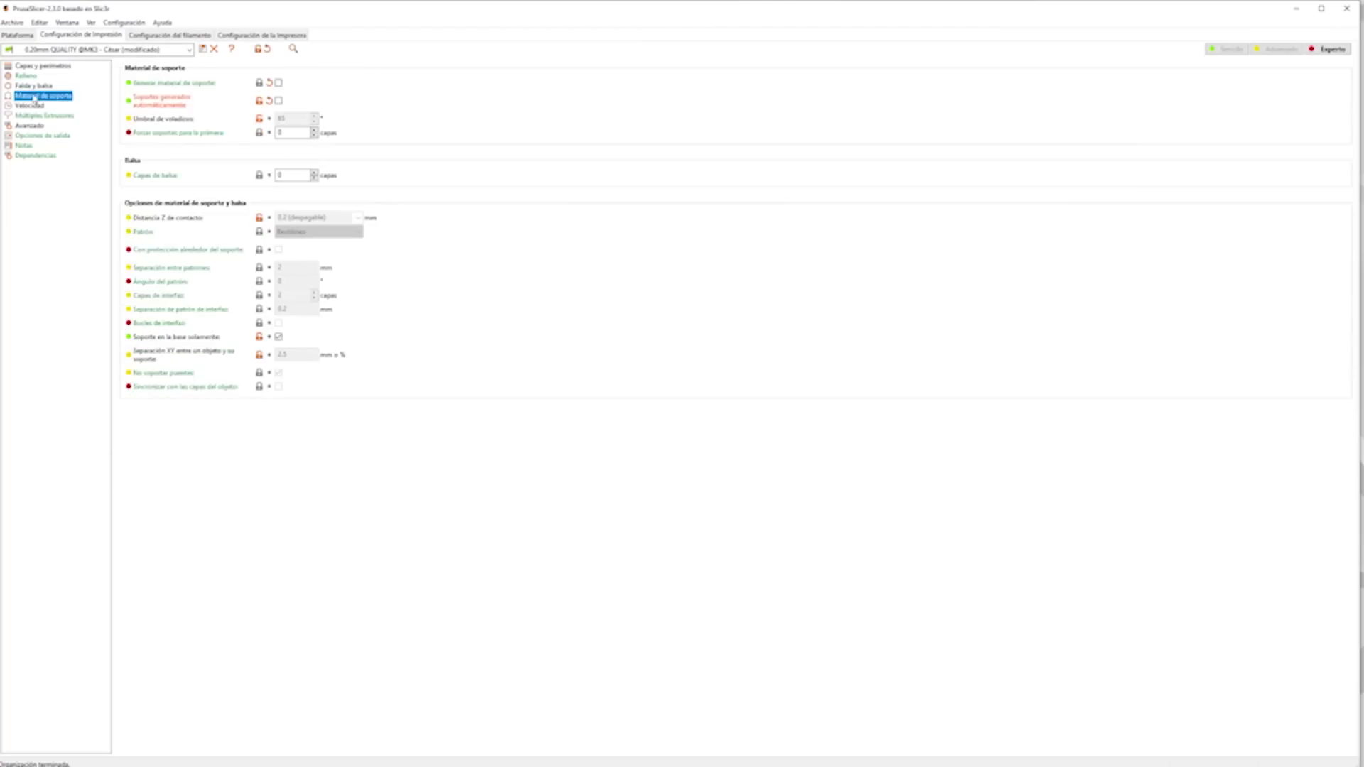
left_click(30, 125)
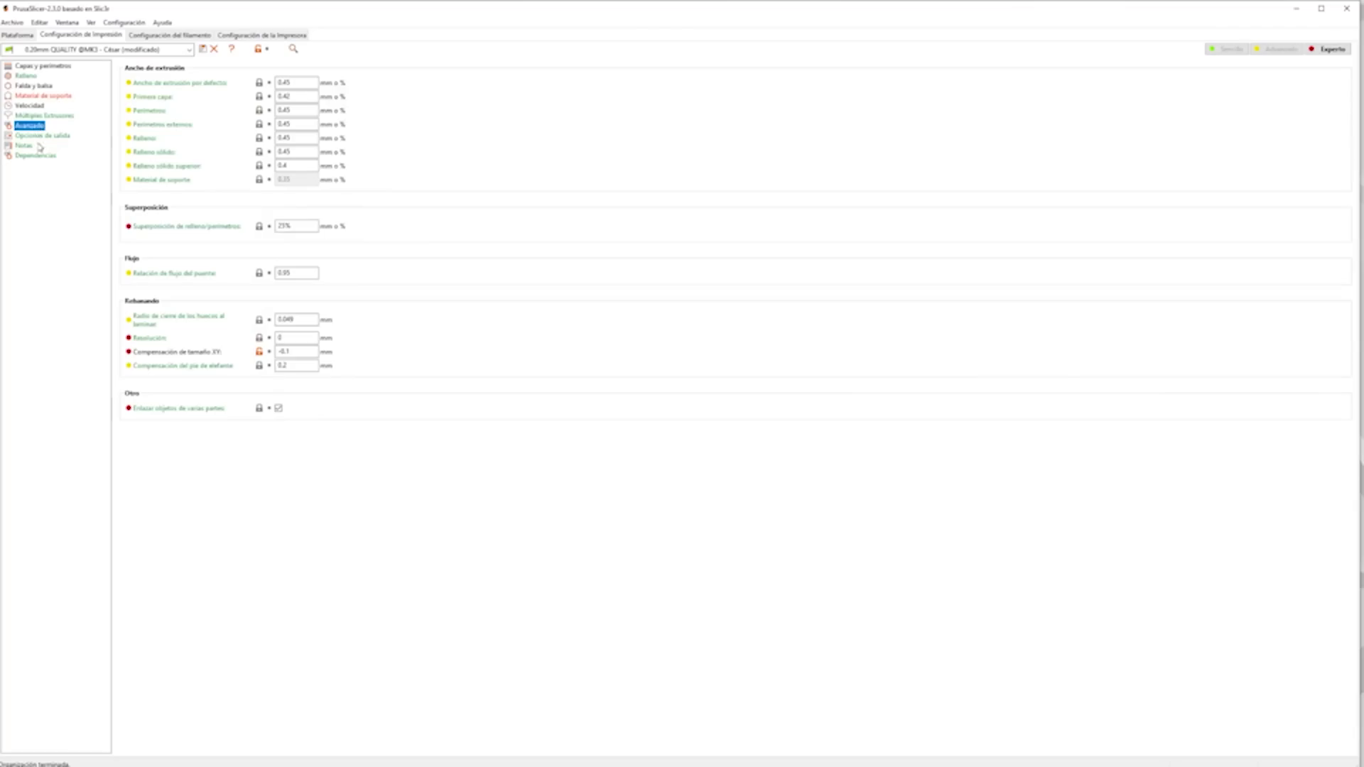
left_click(44, 116)
Check the Amazon PLA filament, extruder 1 and machine-limit settings, then return to the plater.
left_click(151, 35)
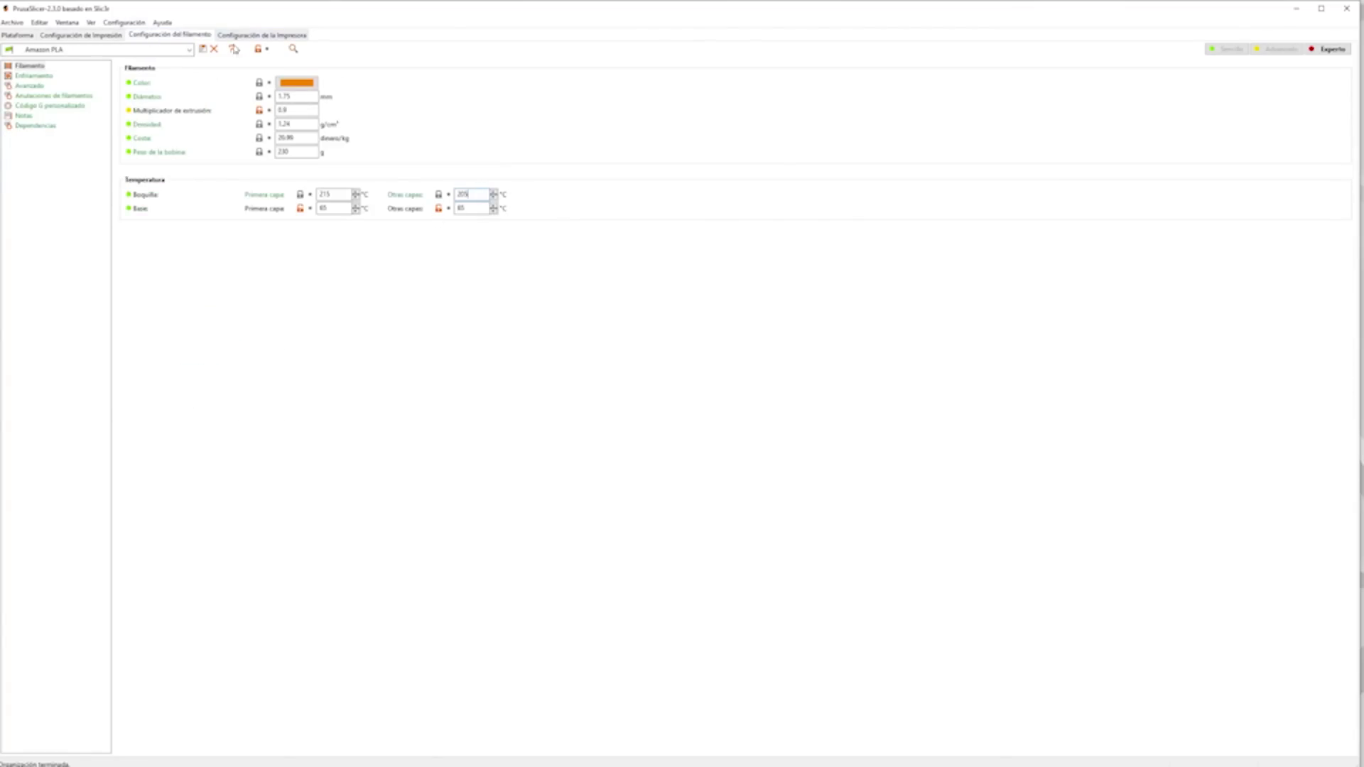
left_click(242, 36)
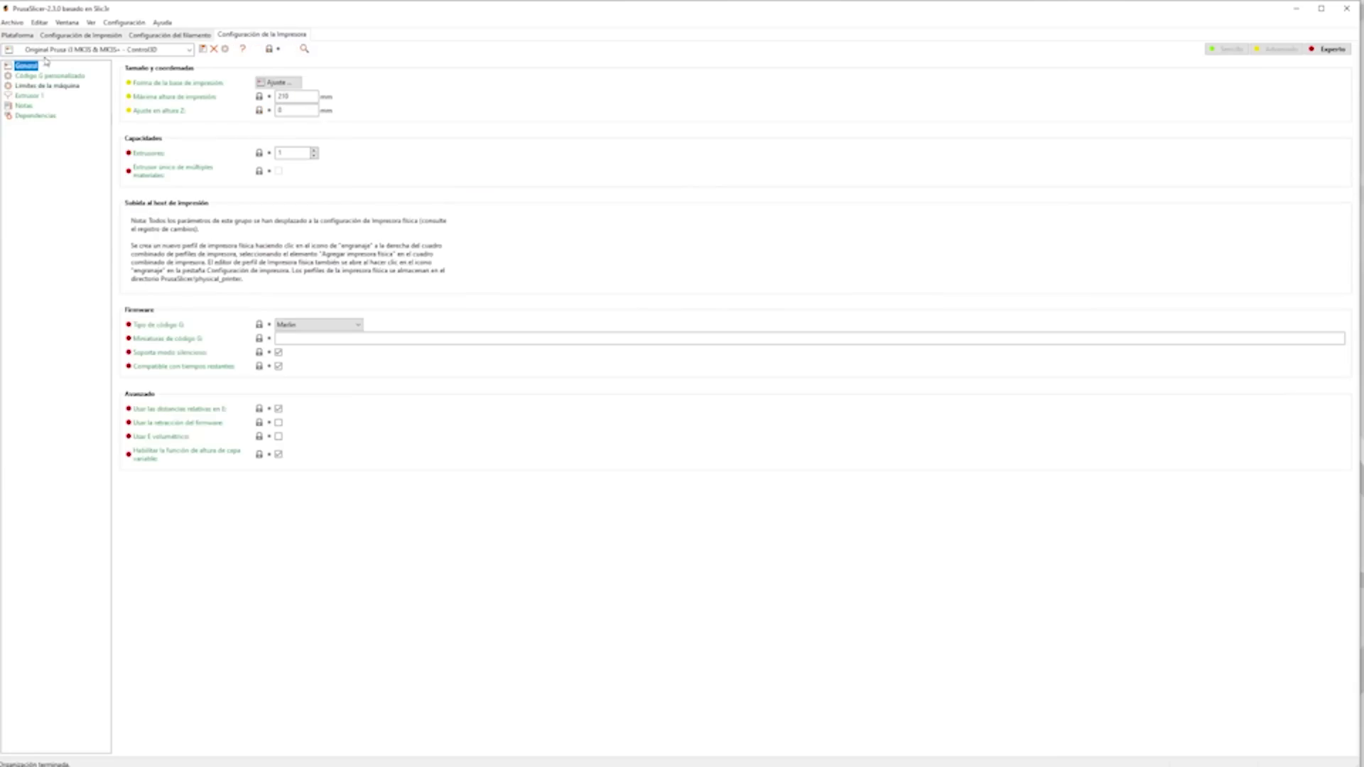
left_click(49, 95)
left_click(50, 89)
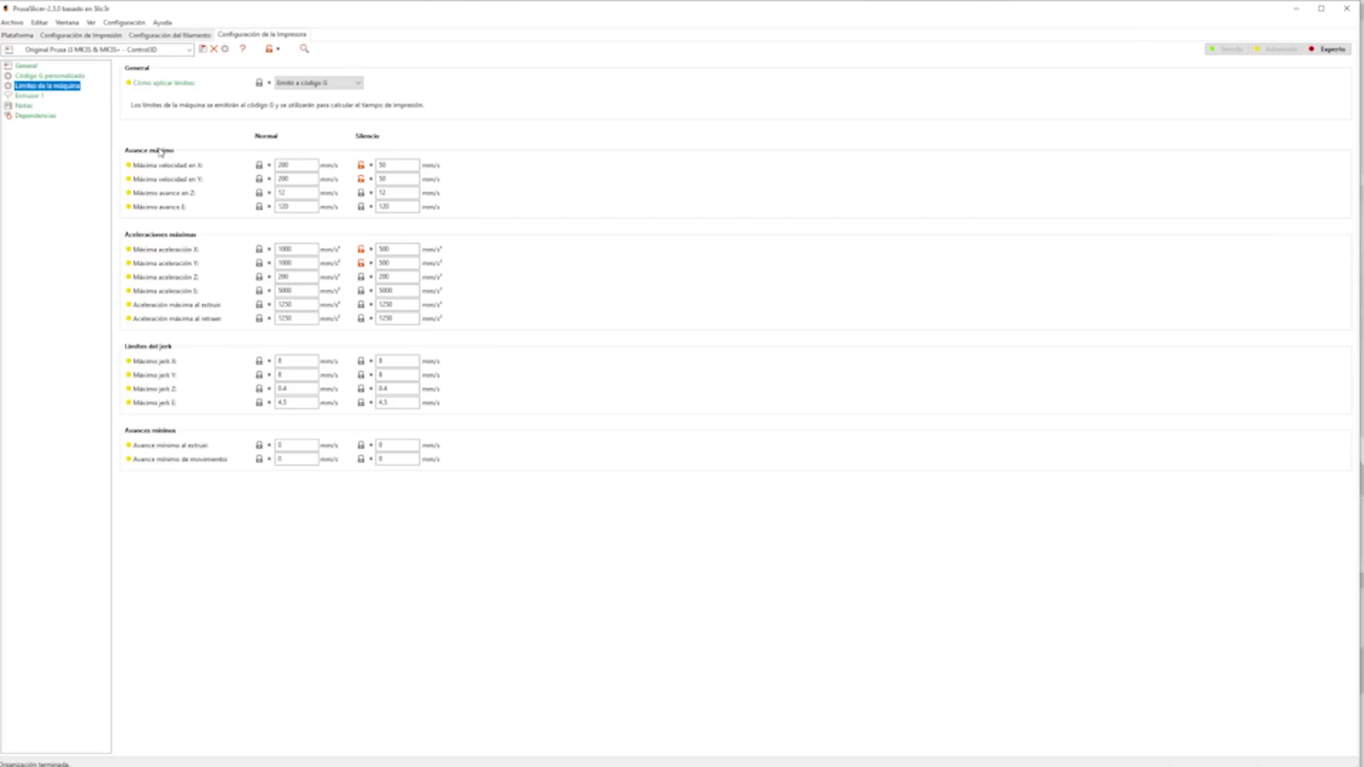
left_click(29, 39)
Slice the cathedral and inspect the layer preview from above, stepping through the sliced layers.
left_click(54, 735)
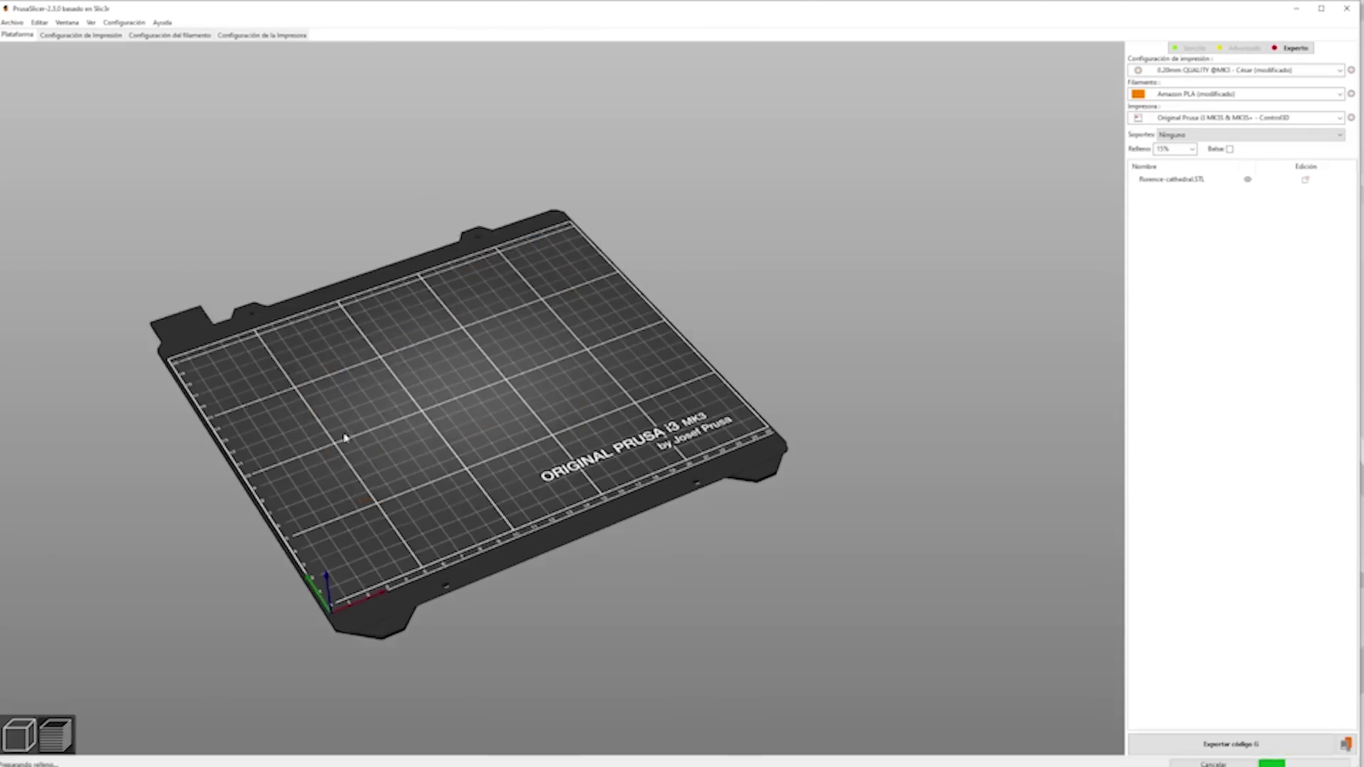
scroll(451, 497, "up", 6)
scroll(483, 476, "up", 2)
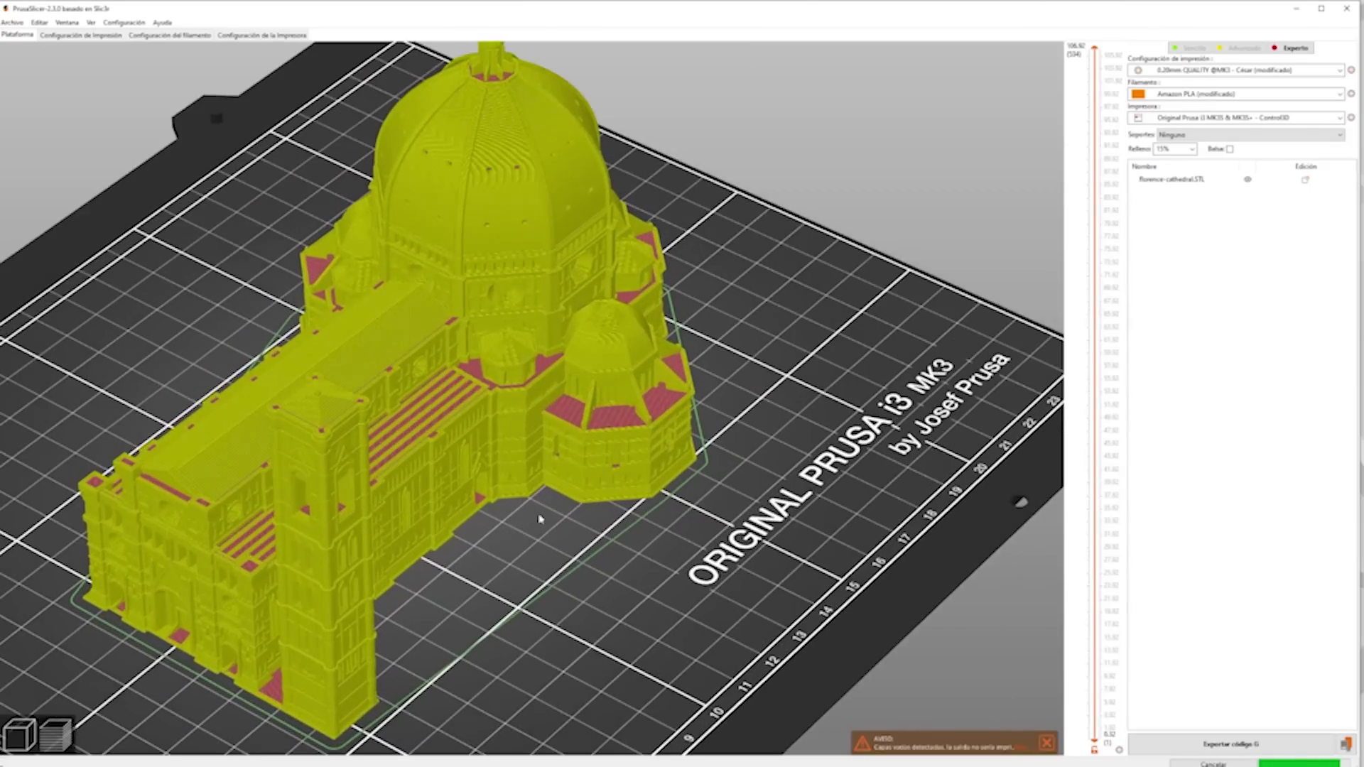
left_click_drag(689, 644, 618, 540)
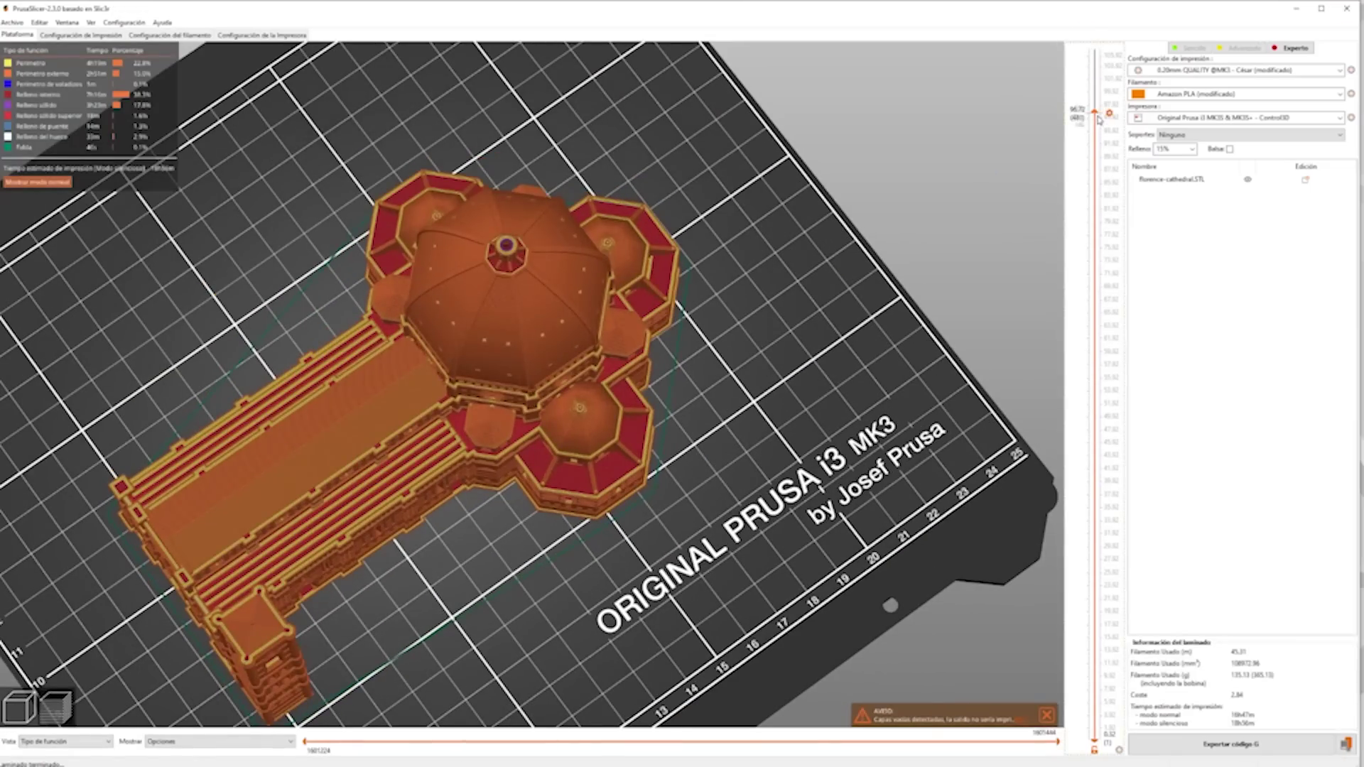
left_click_drag(1098, 120, 1066, 50)
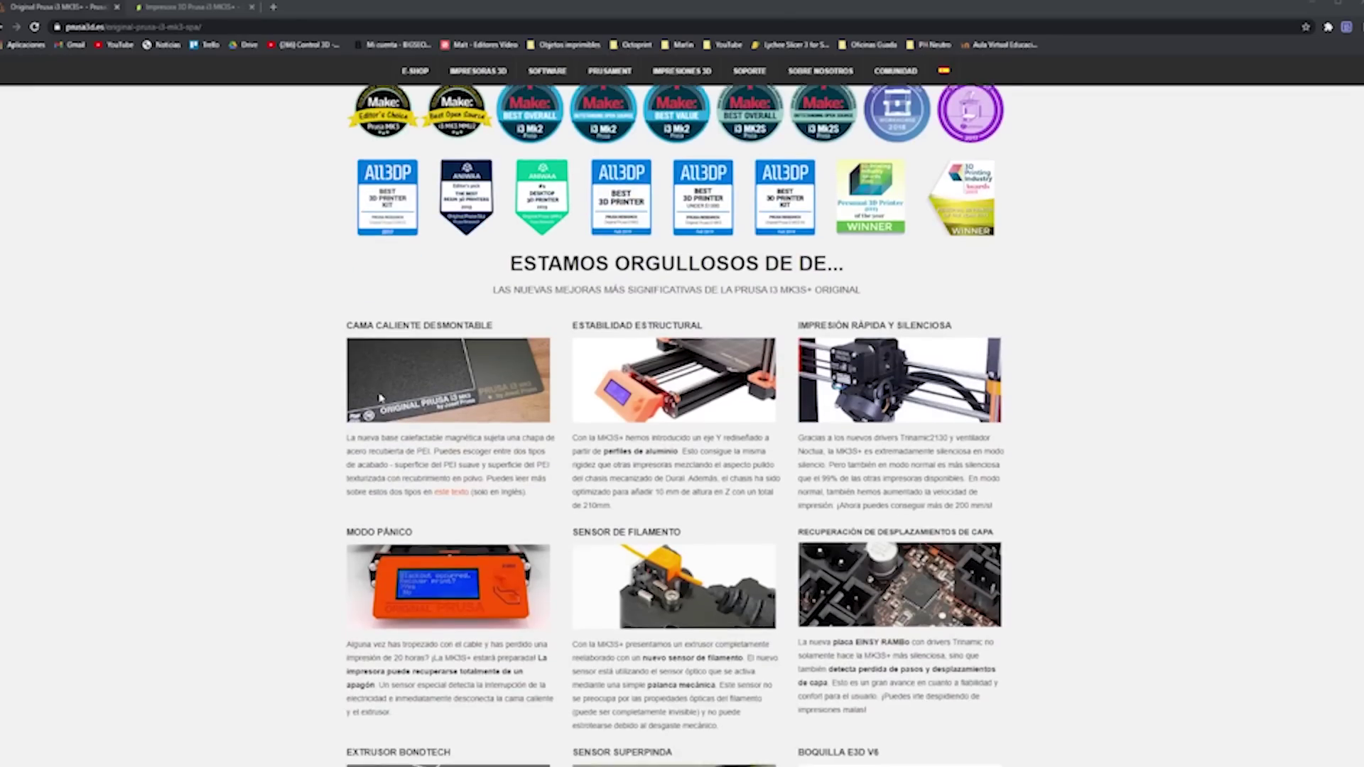
Scroll down the prusa3d.es Original Prusa i3 MK3S+ page to browse its shop listings.
scroll(382, 398, "down", 10)
scroll(378, 404, "down", 5)
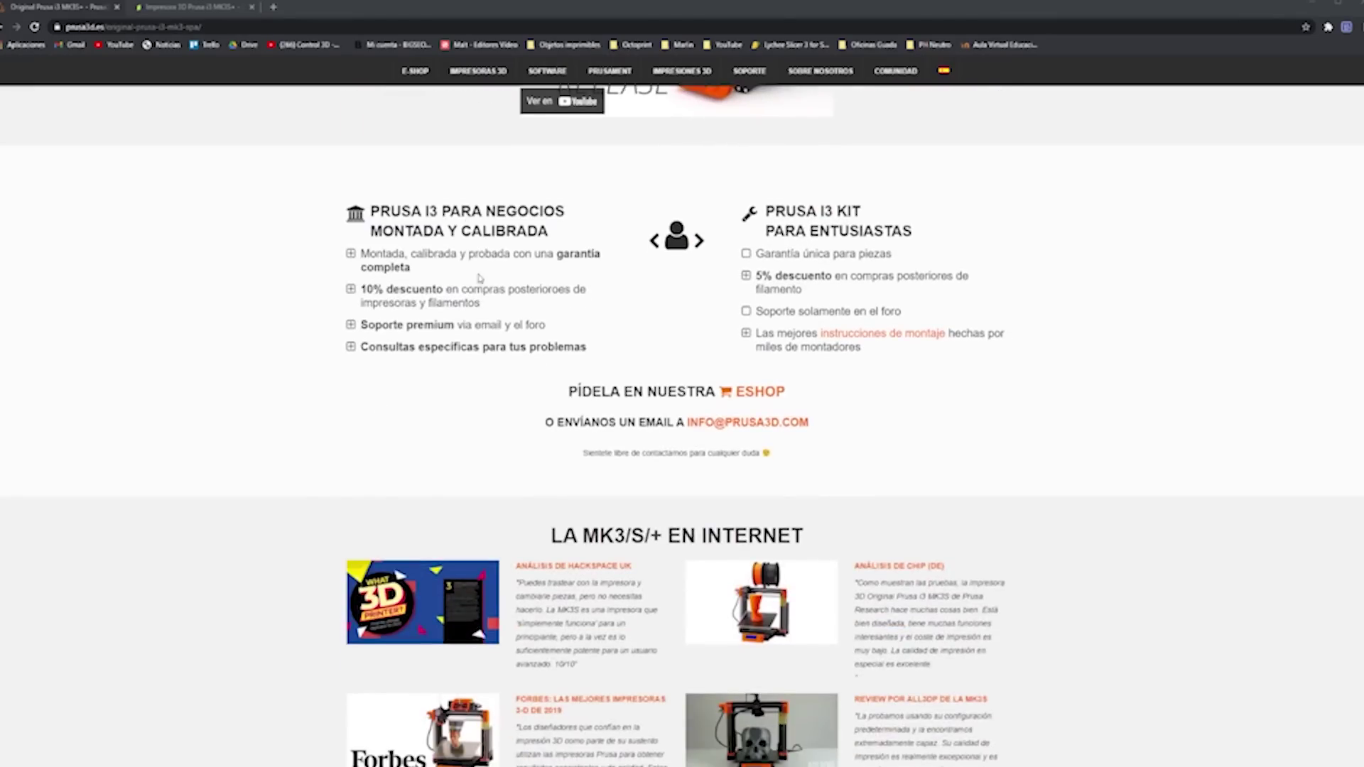
scroll(474, 304, "down", 2)
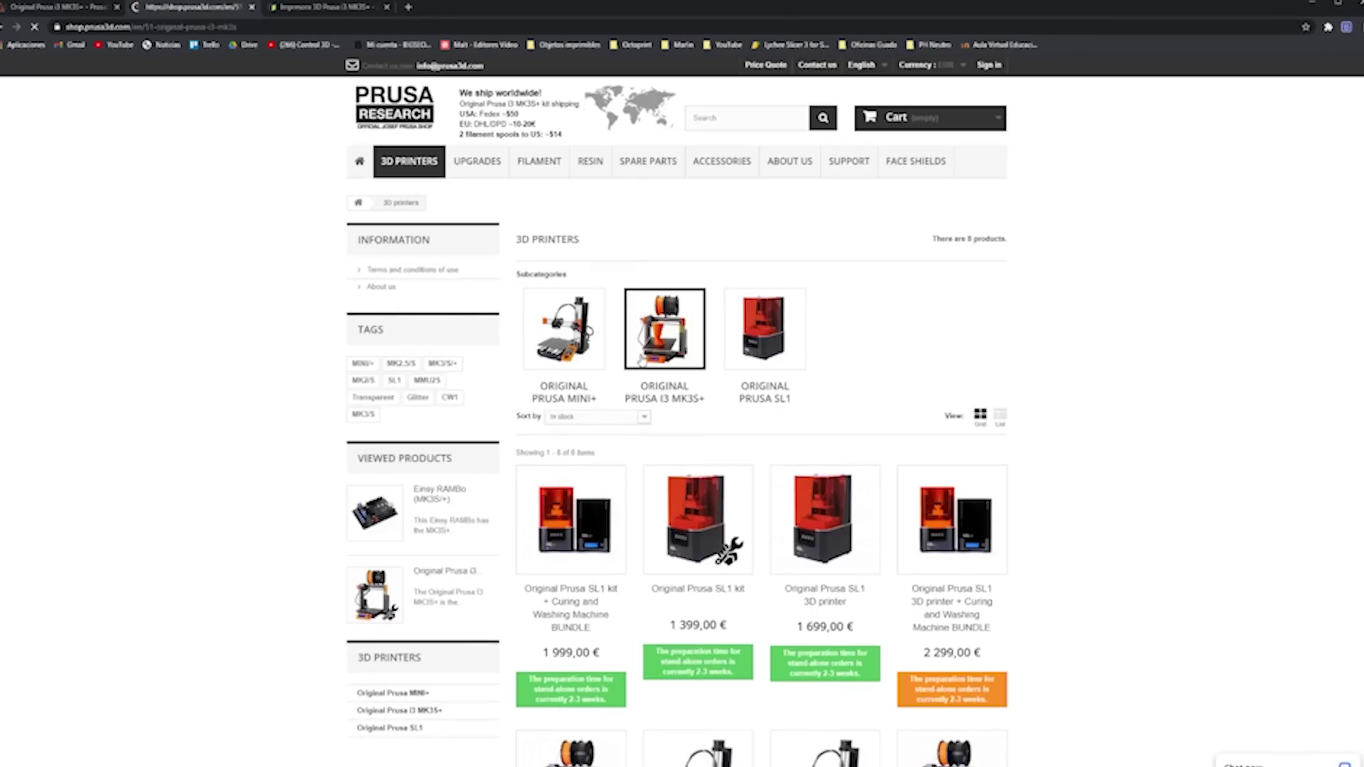
scroll(897, 405, "down", 1)
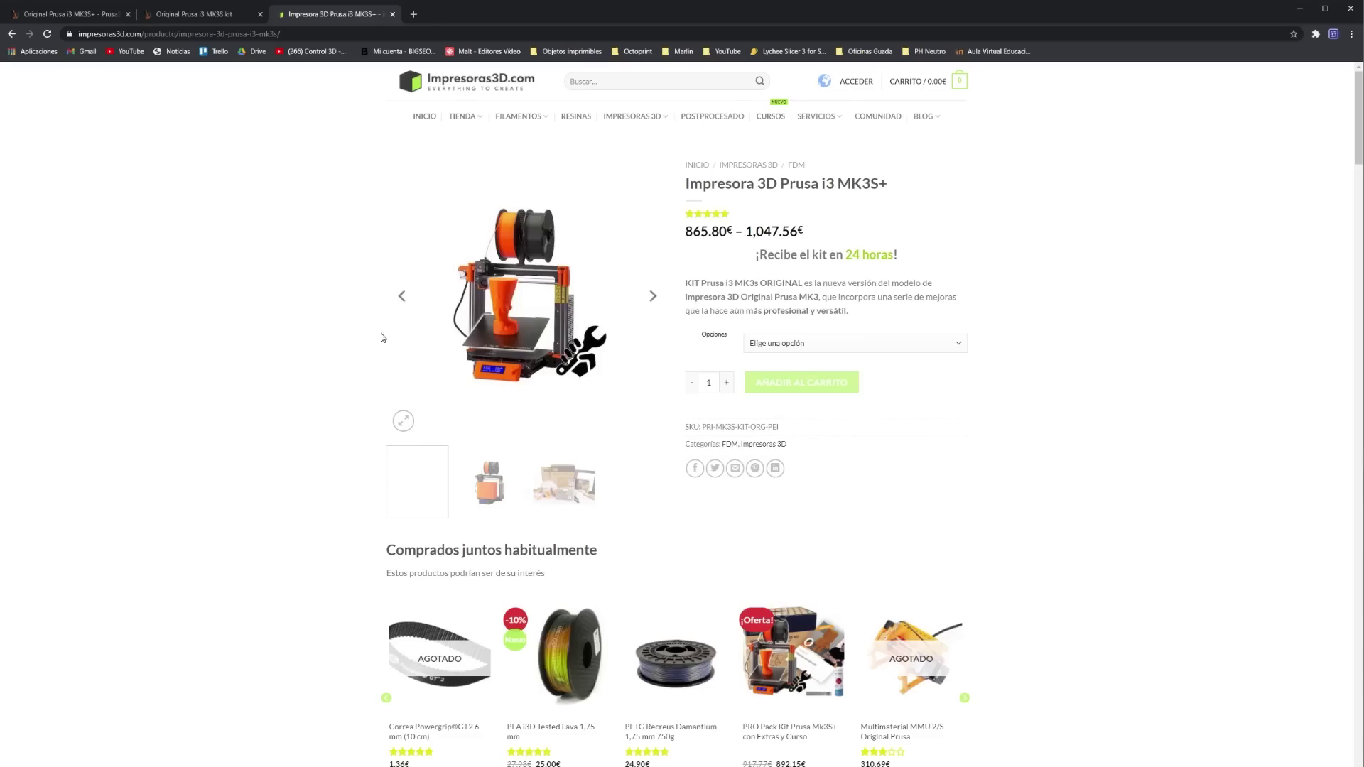
Try the Kit de Montaje option, then select Impresora 3D Montada to show 1.047,56€.
left_click(787, 346)
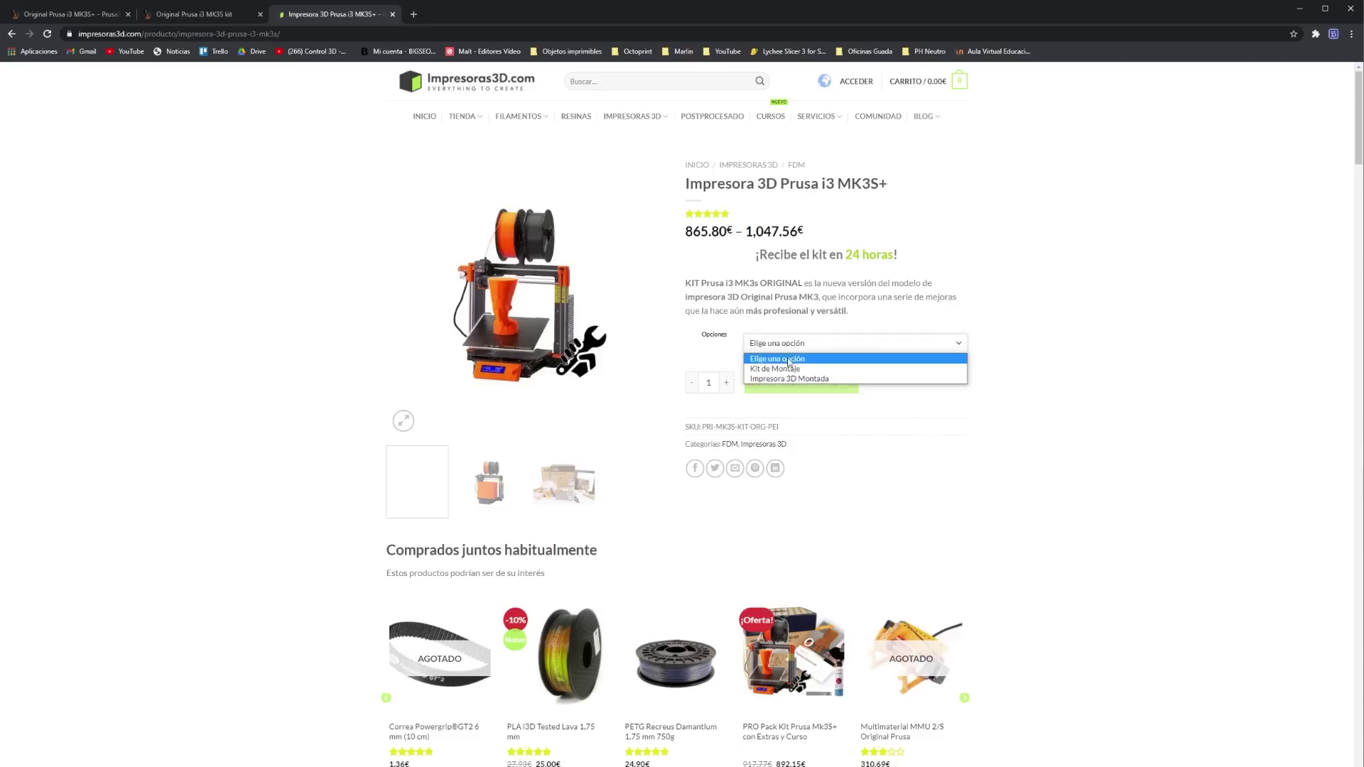
left_click(794, 368)
left_click(808, 366)
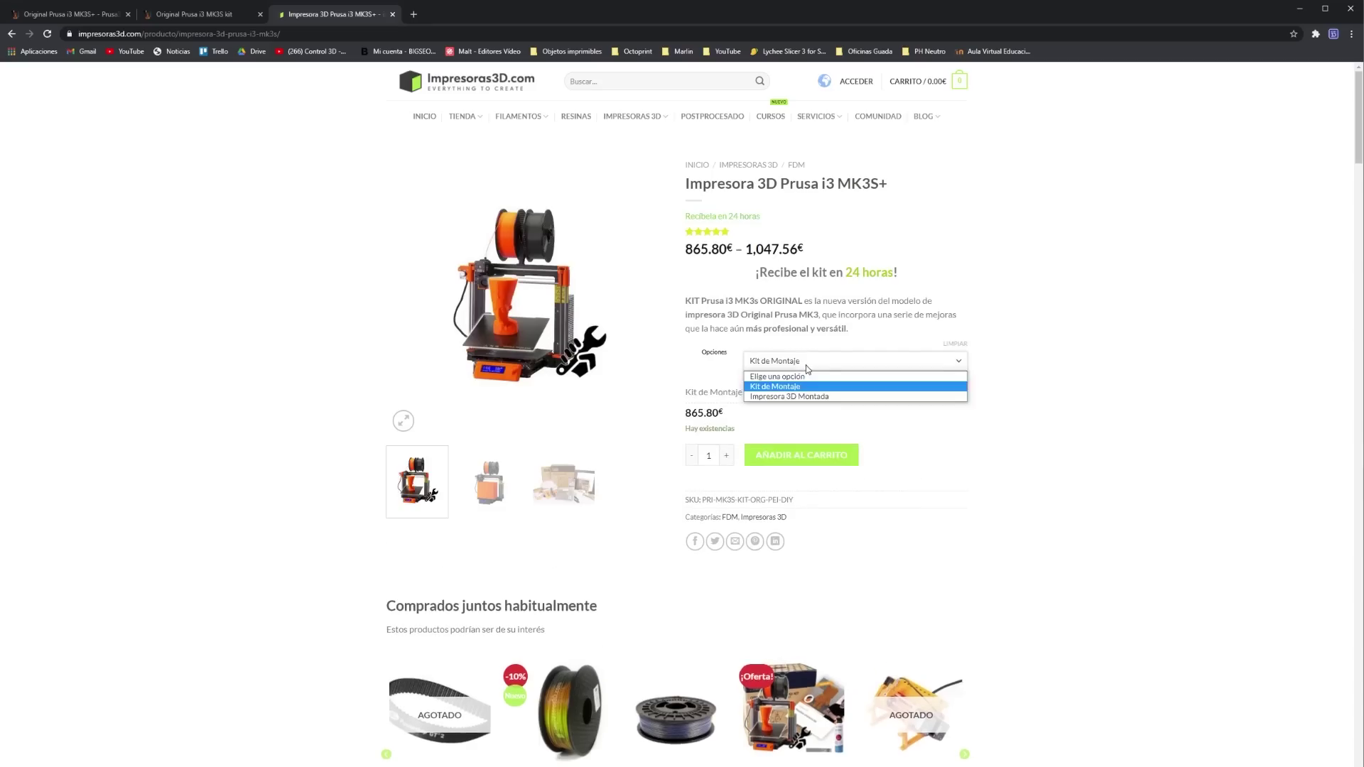
left_click(816, 394)
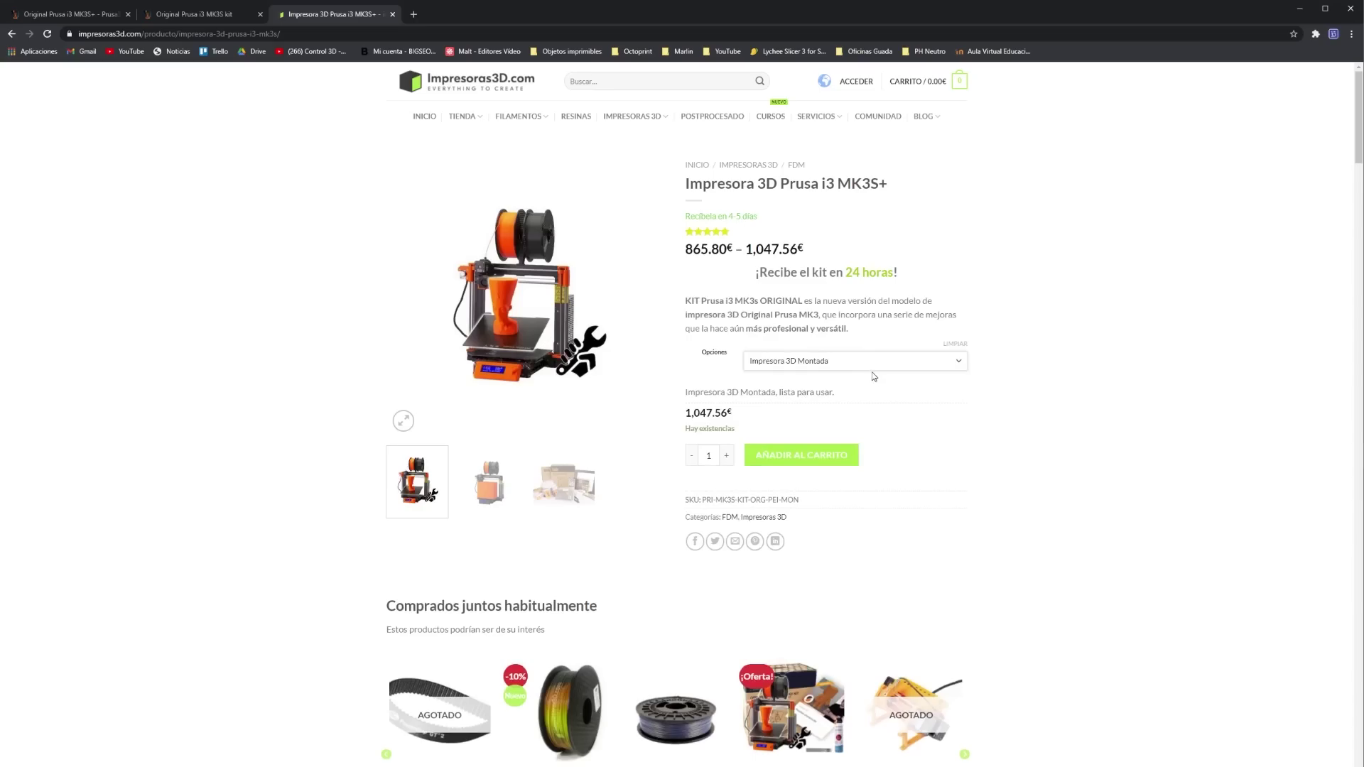